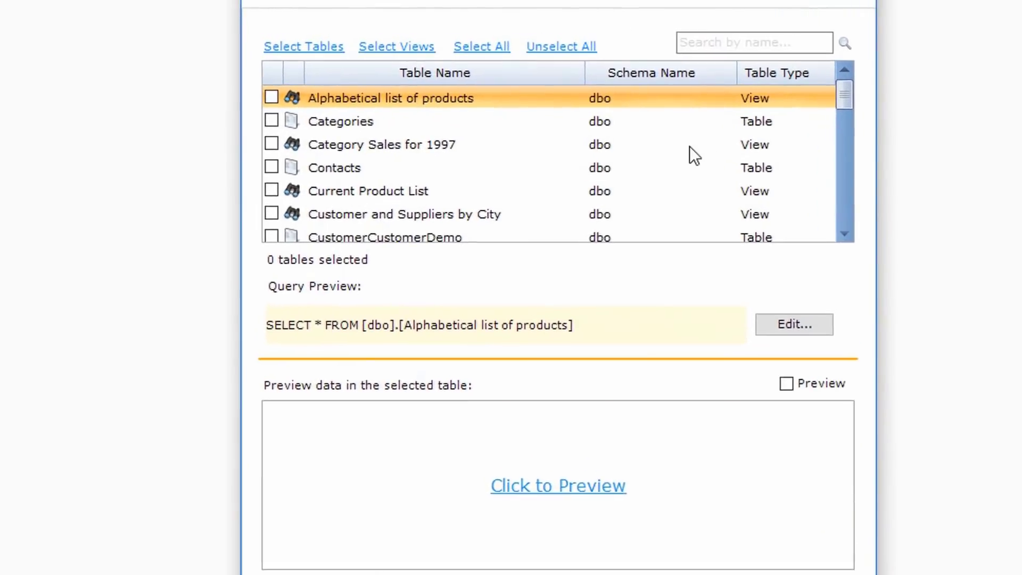
Search the table list for 'orders', select the Orders table and preview its data
click(780, 44)
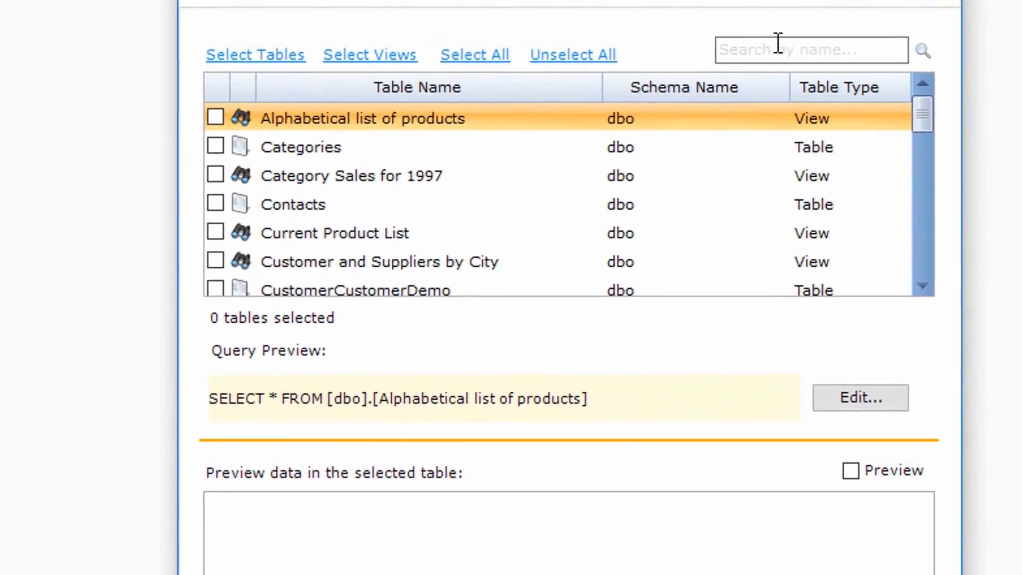
text(orders)
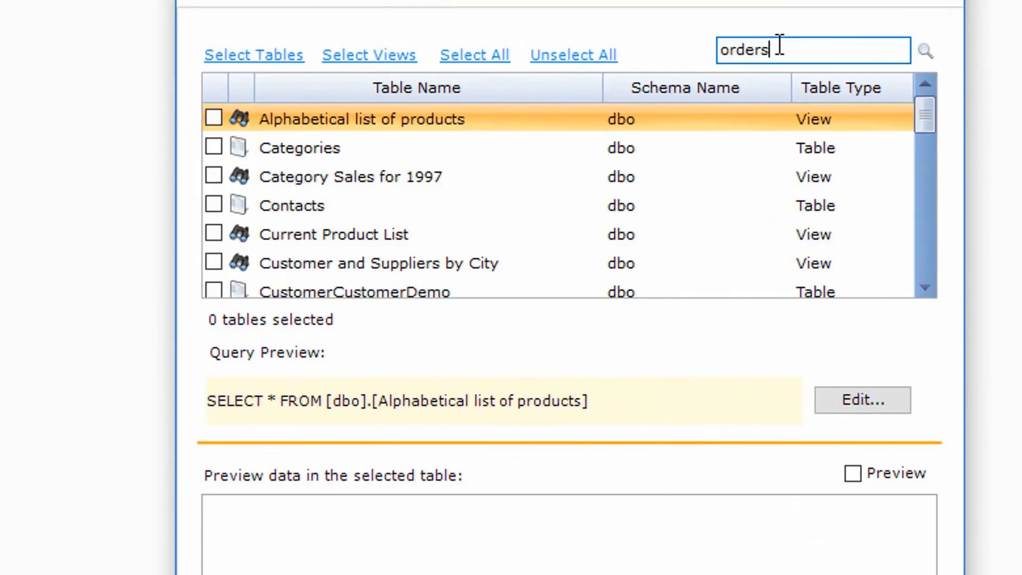
key(Return)
click(214, 119)
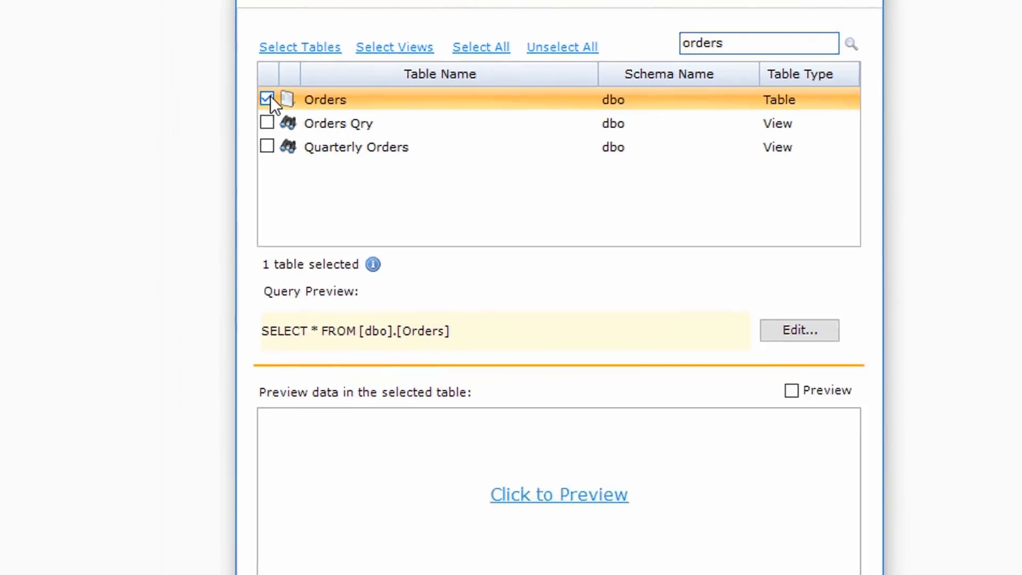
click(548, 395)
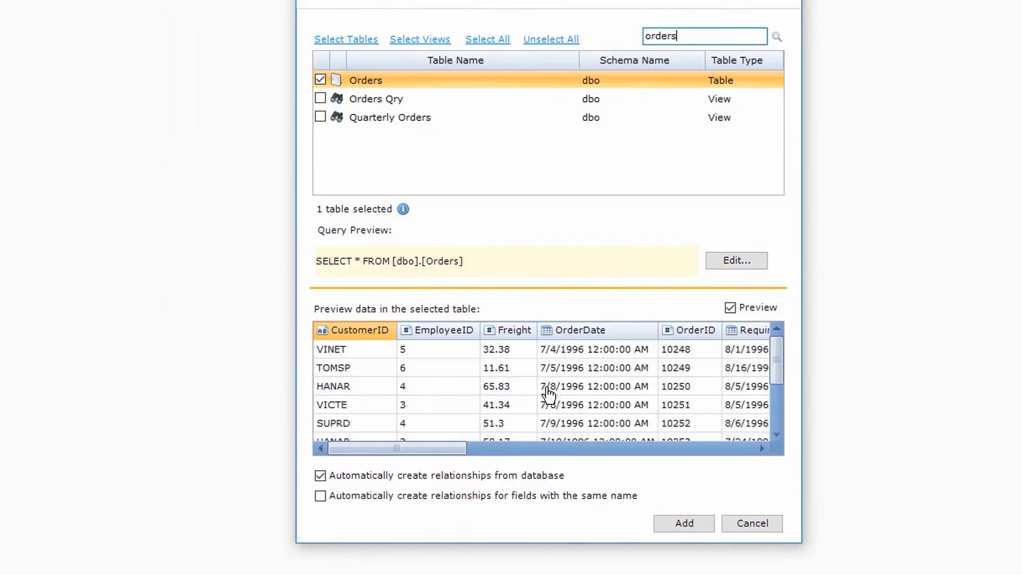
scroll(547, 388, down, 2)
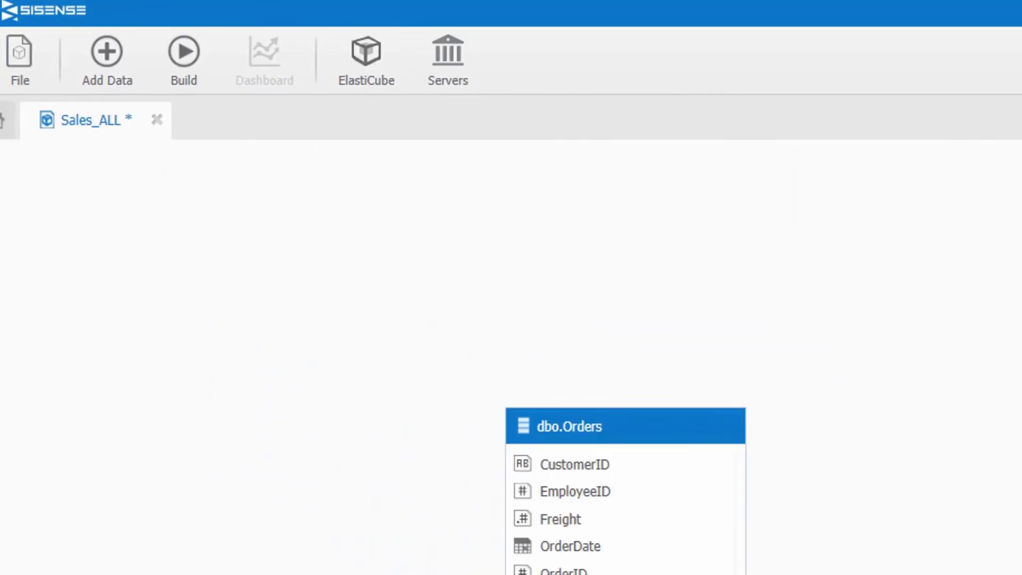
Connect the Salesforce source and join dbo.Orders CustomerID to the User Id field
click(188, 107)
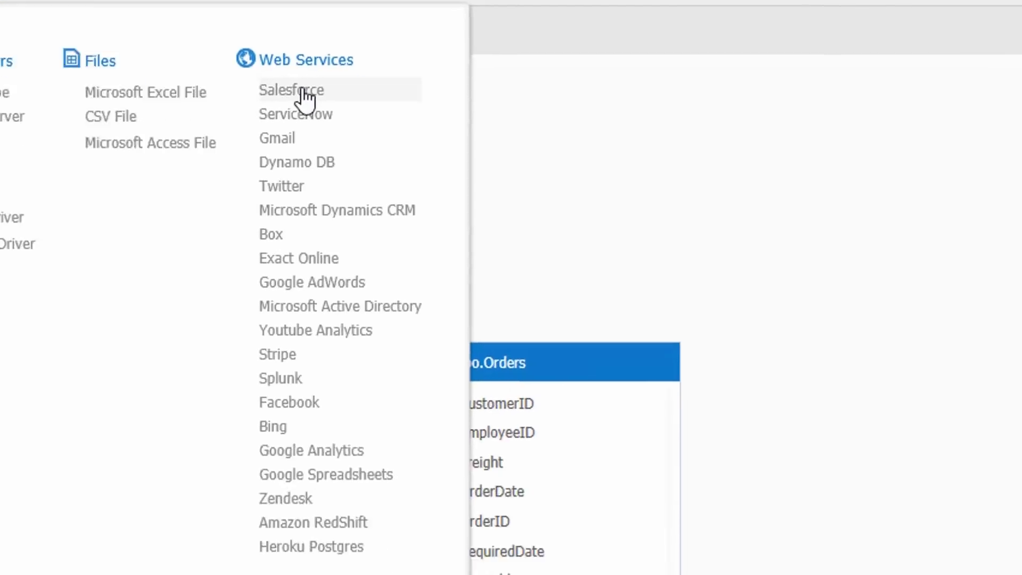
click(489, 233)
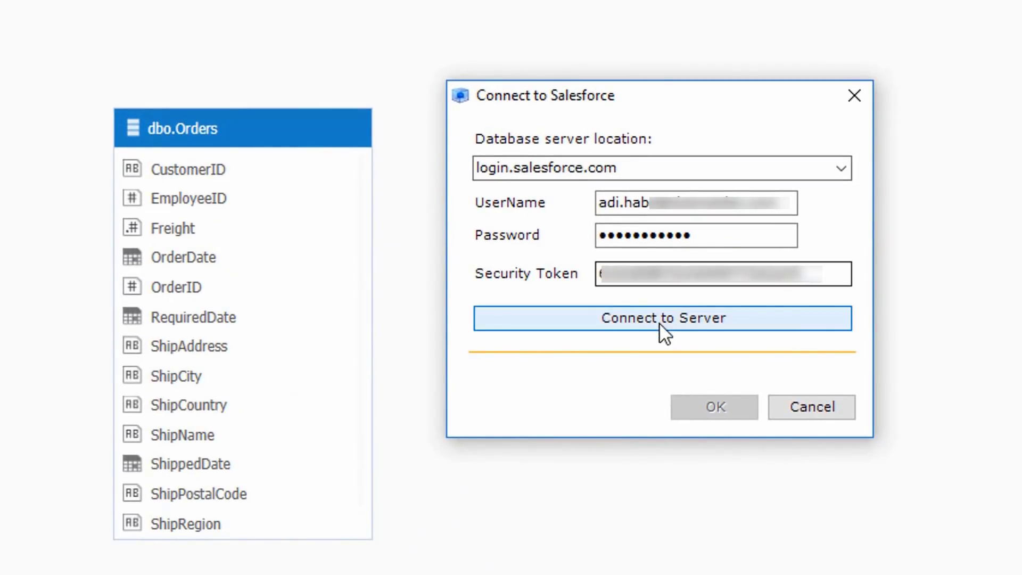
click(760, 327)
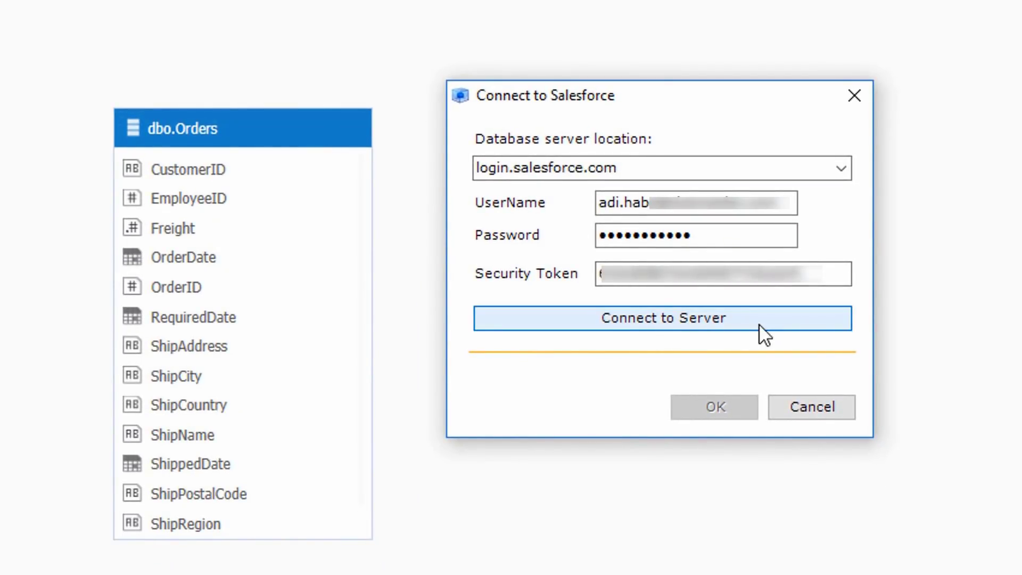
drag(662, 221, 654, 269)
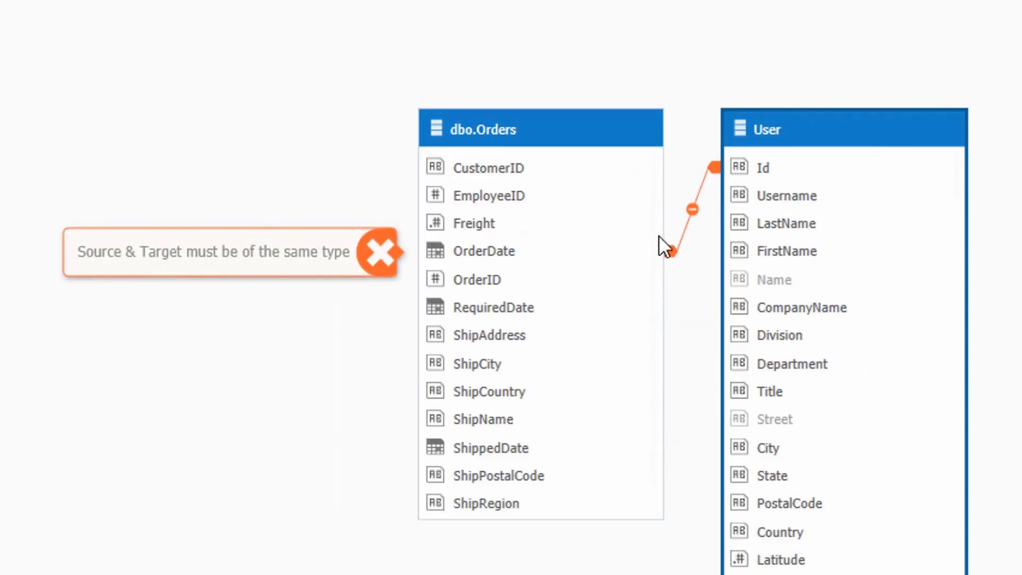
mouse_move(667, 200)
mouse_down()
mouse_move(671, 174)
mouse_move(655, 163)
mouse_up()
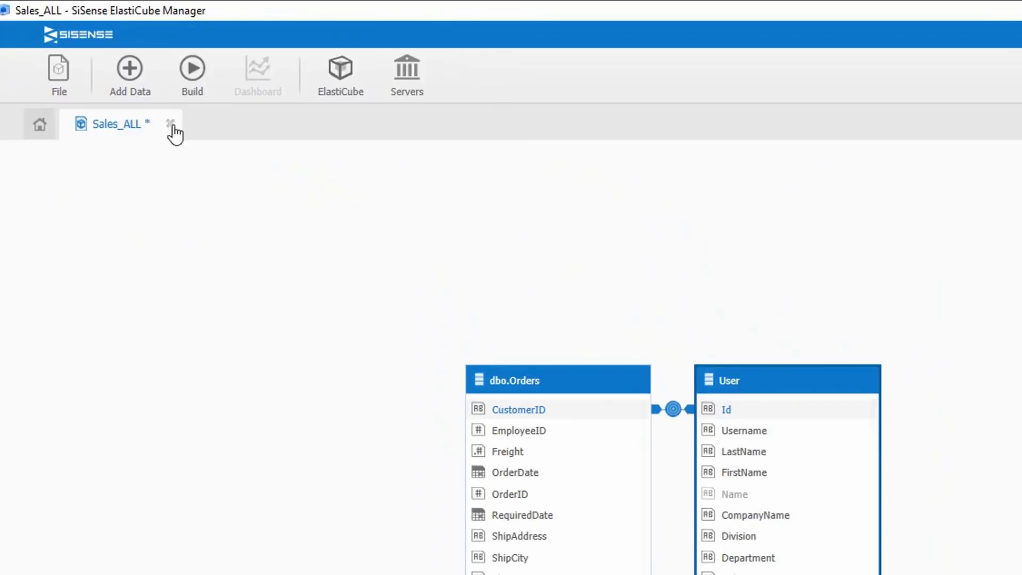
Add ECommerce.csv to the cube as a CSV file data source
click(134, 90)
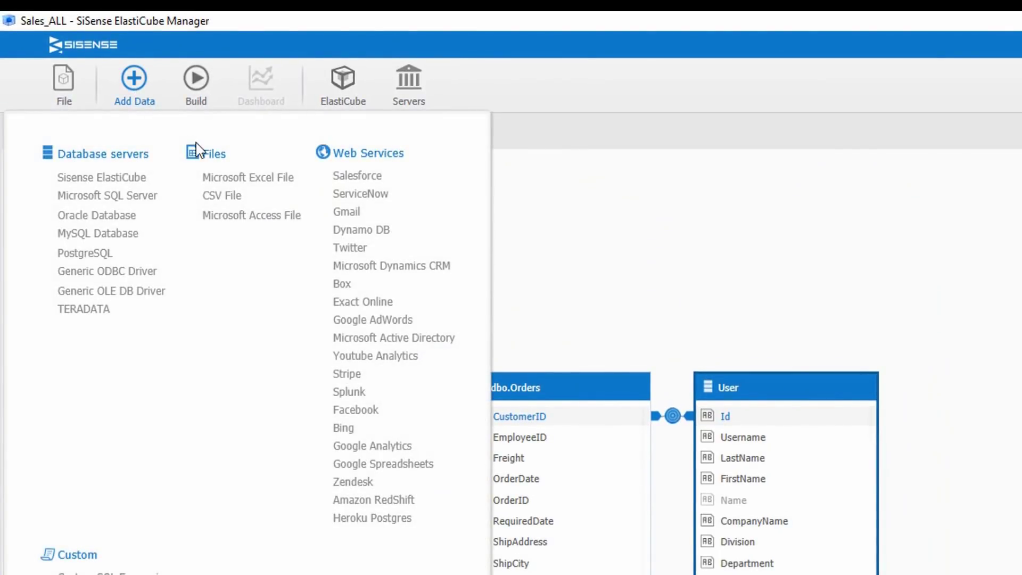
click(272, 205)
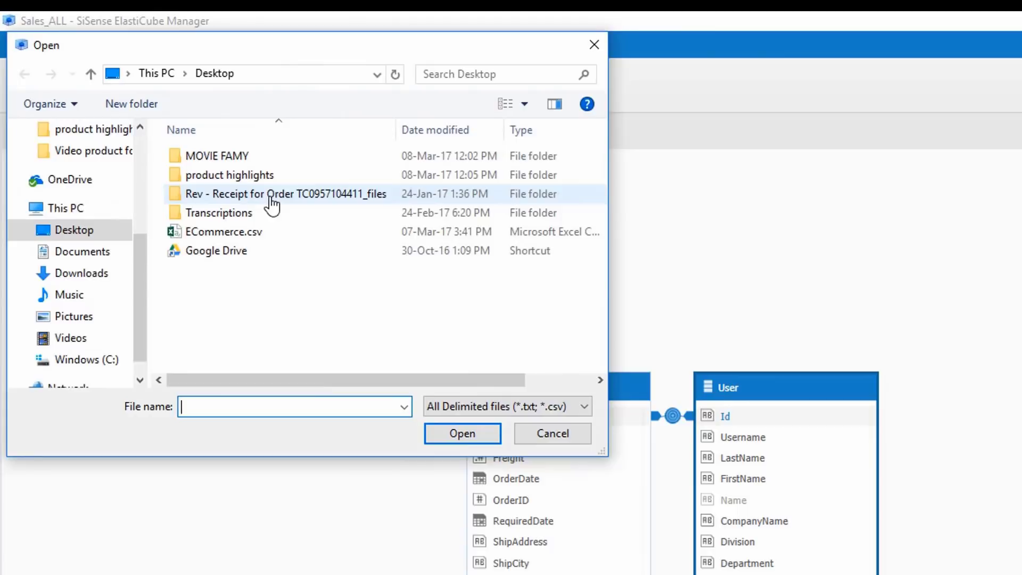
click(276, 233)
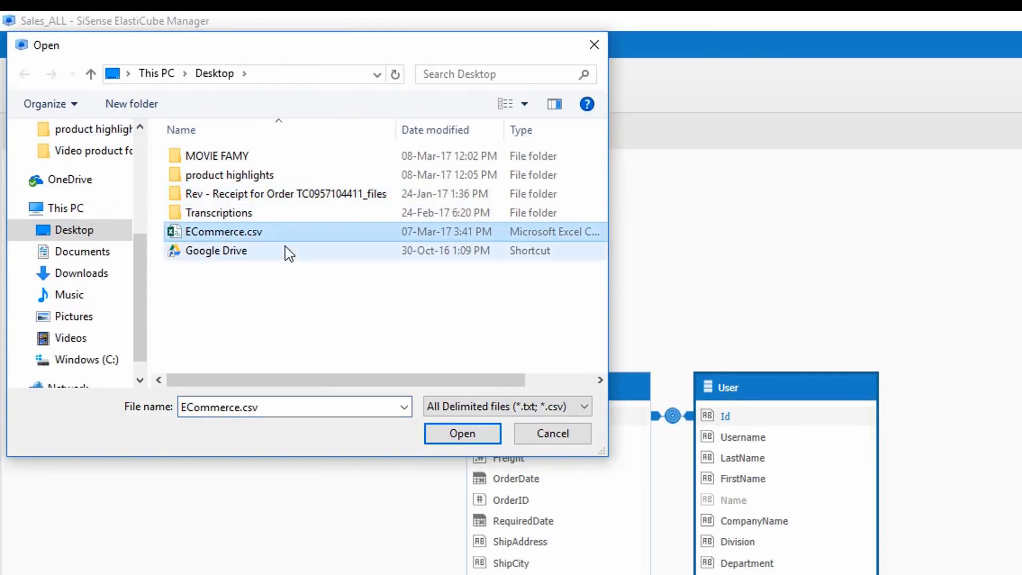
click(462, 442)
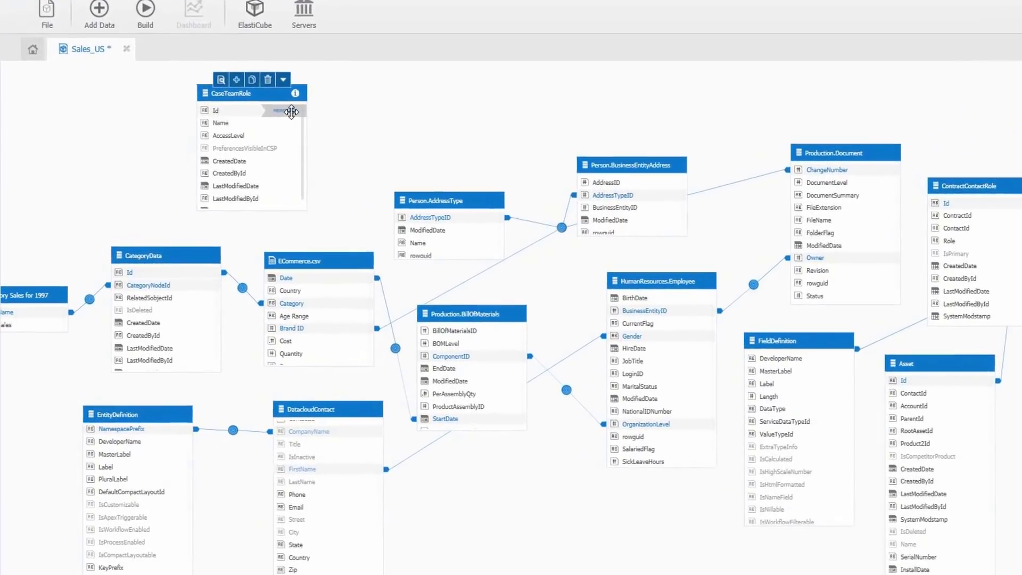
Connect CaseTeamRole's Id field to the ECommerce.csv Category field after an initial join attempt
mouse_move(305, 105)
mouse_down()
mouse_move(433, 178)
mouse_move(451, 204)
mouse_up()
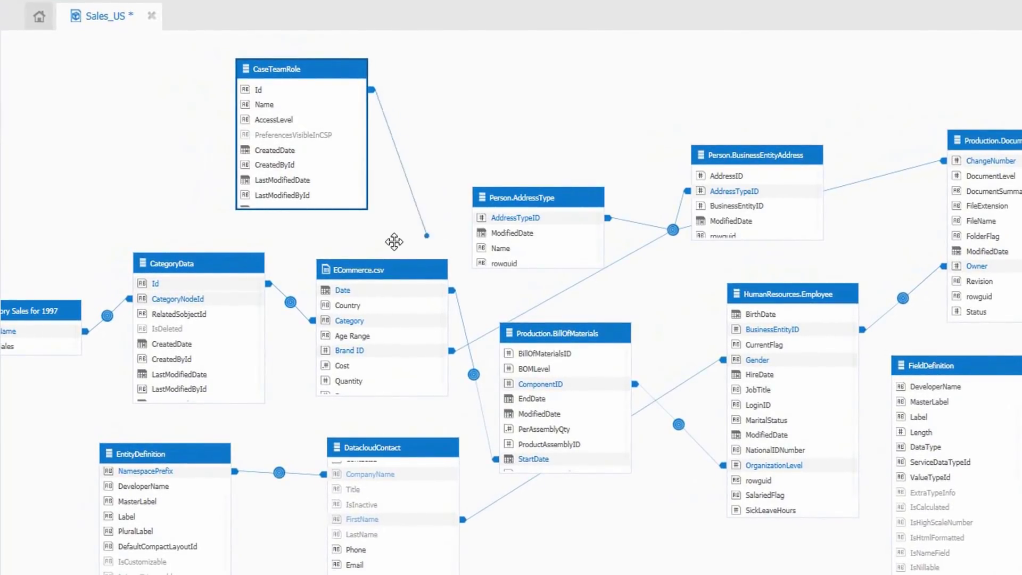
mouse_move(395, 241)
mouse_down()
mouse_move(297, 261)
mouse_move(260, 281)
mouse_up()
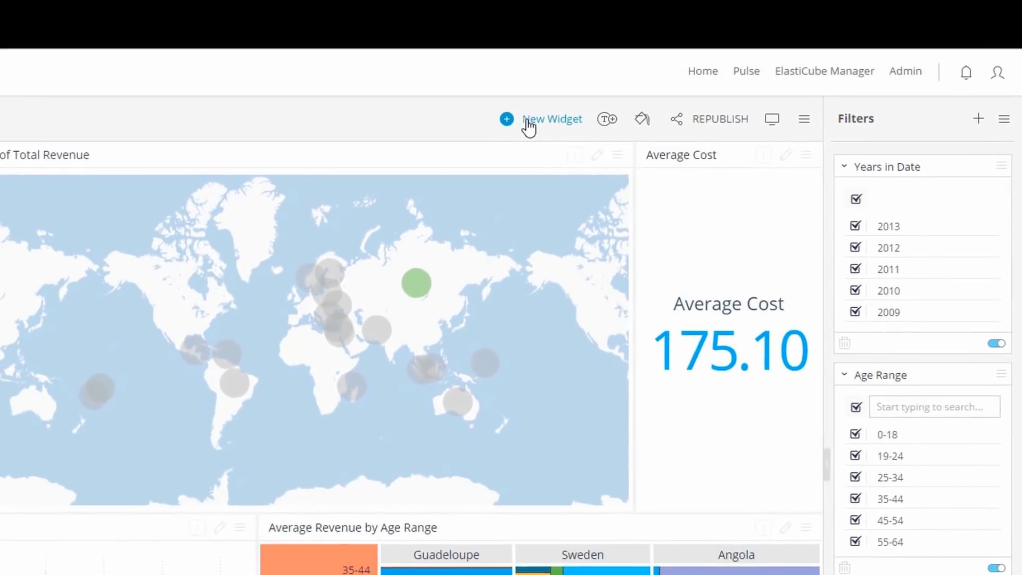
Start a new widget with Age Range as its data and Total Revenue as the measure
click(527, 126)
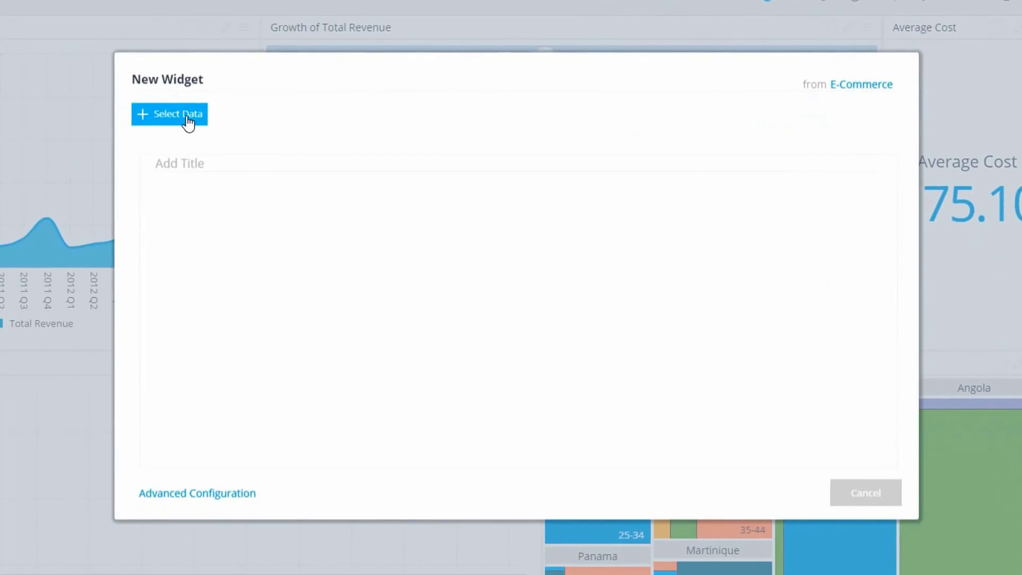
click(189, 122)
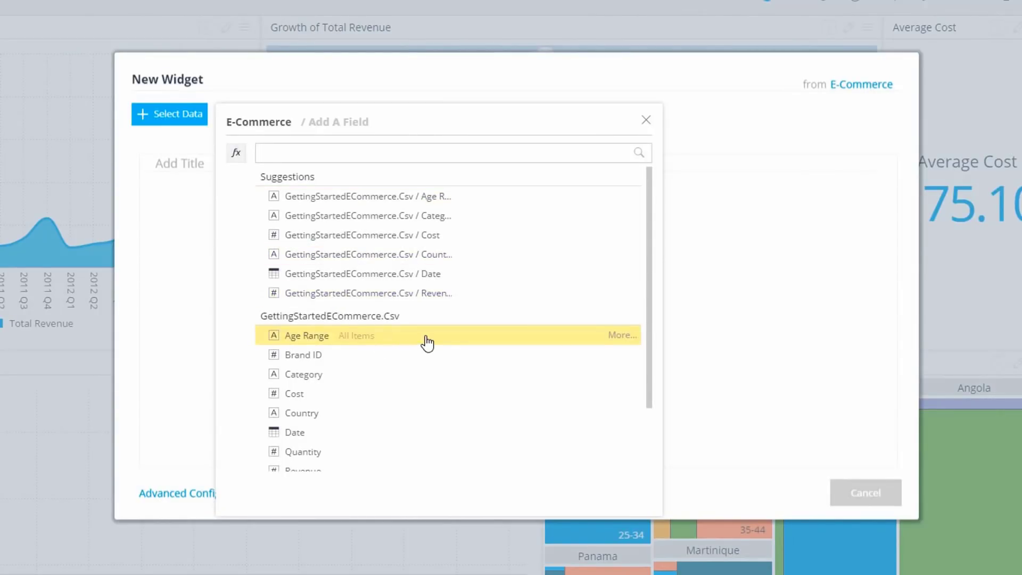
click(427, 342)
click(271, 126)
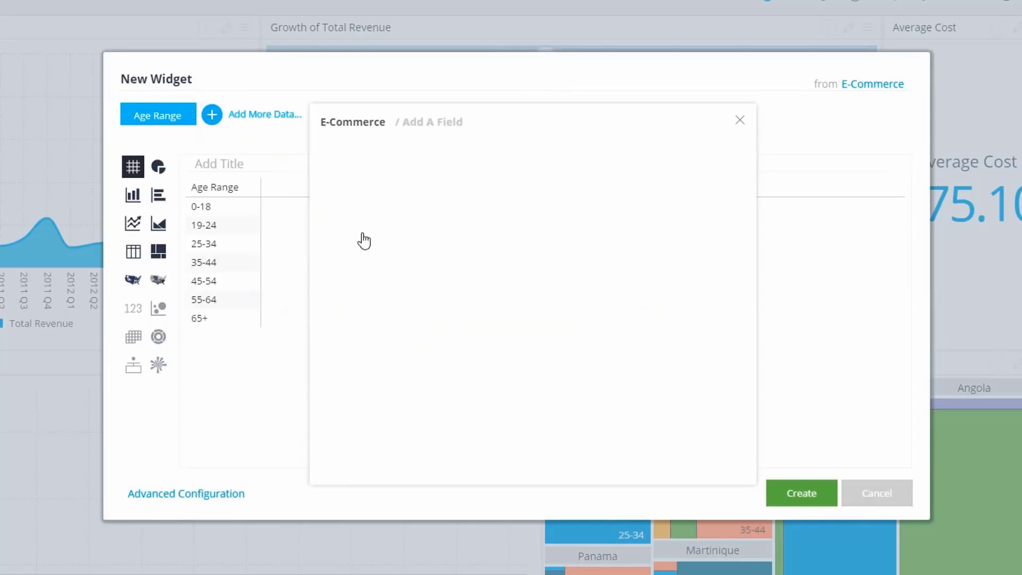
scroll(503, 392, down, 2)
click(521, 401)
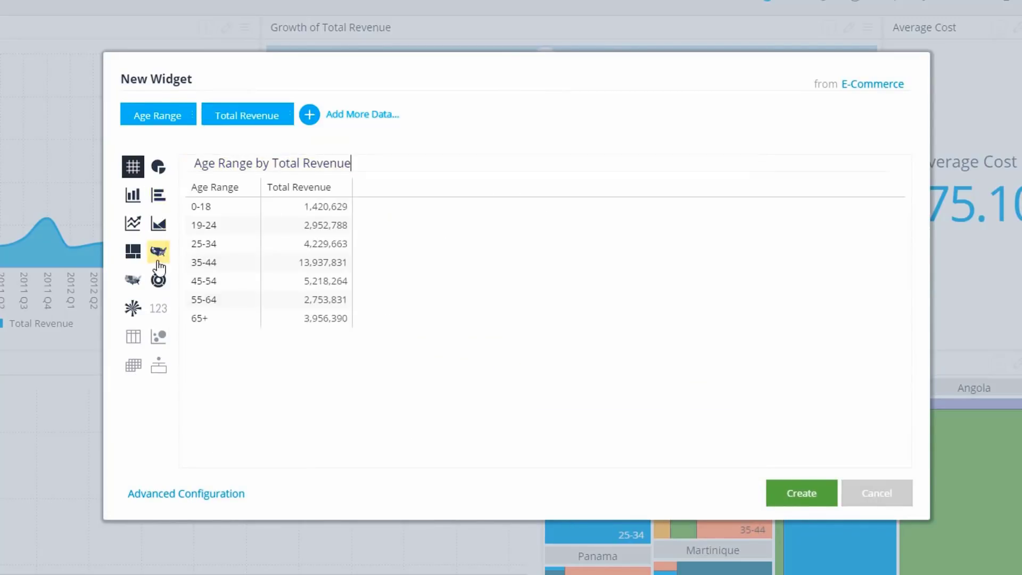
Title the widget 'Age Range by Total Revenue' and display it as a donut chart
click(159, 279)
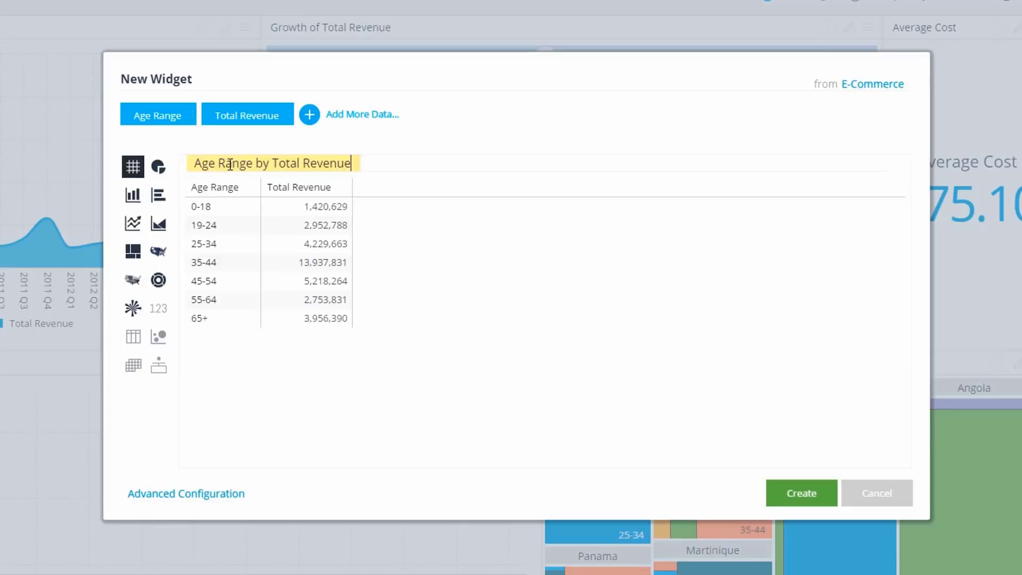
click(159, 281)
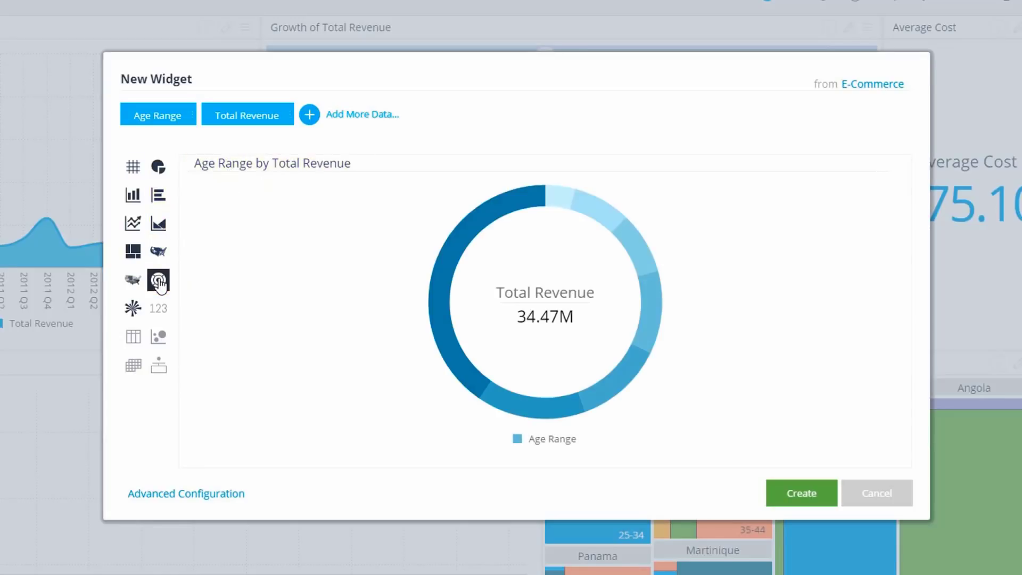
click(159, 224)
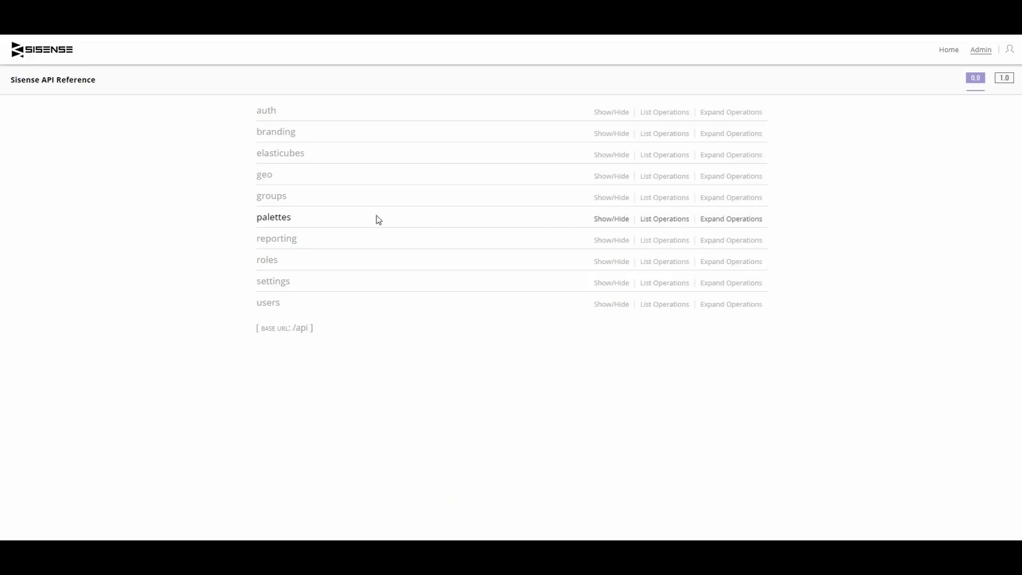
Expand the reporting, groups and geo sections and show POST /geo/locations details
click(269, 242)
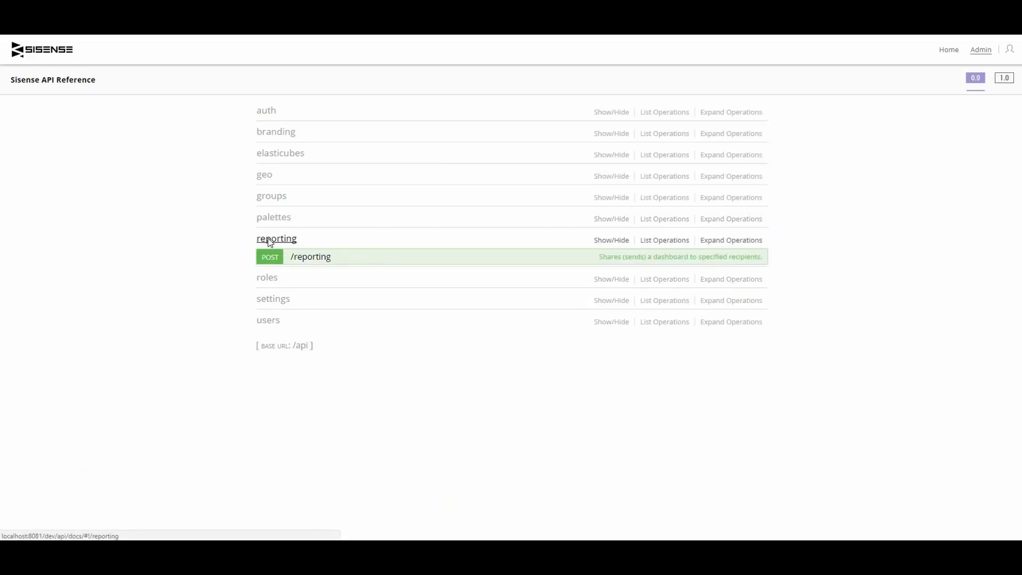
click(268, 199)
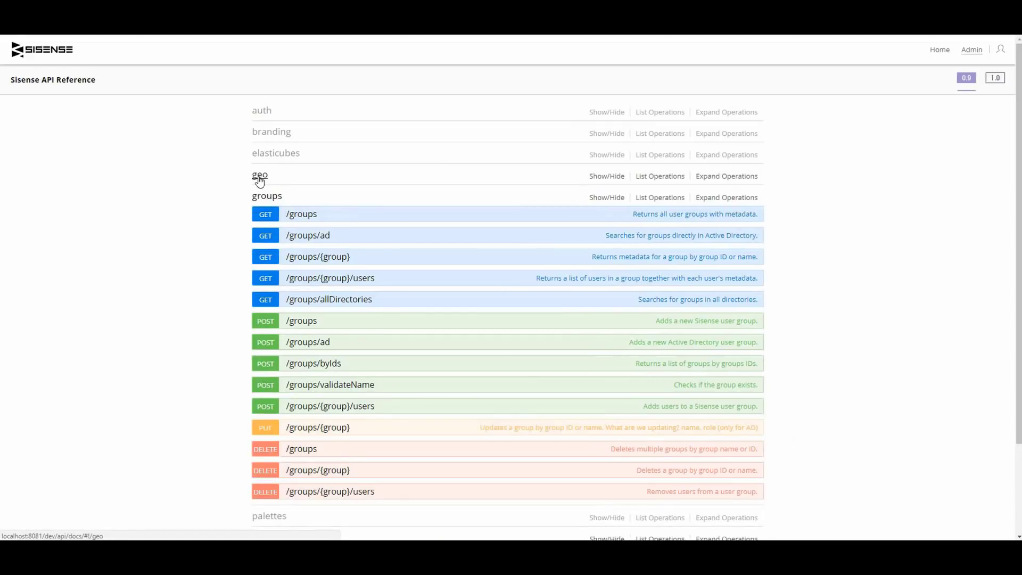
click(260, 176)
click(312, 215)
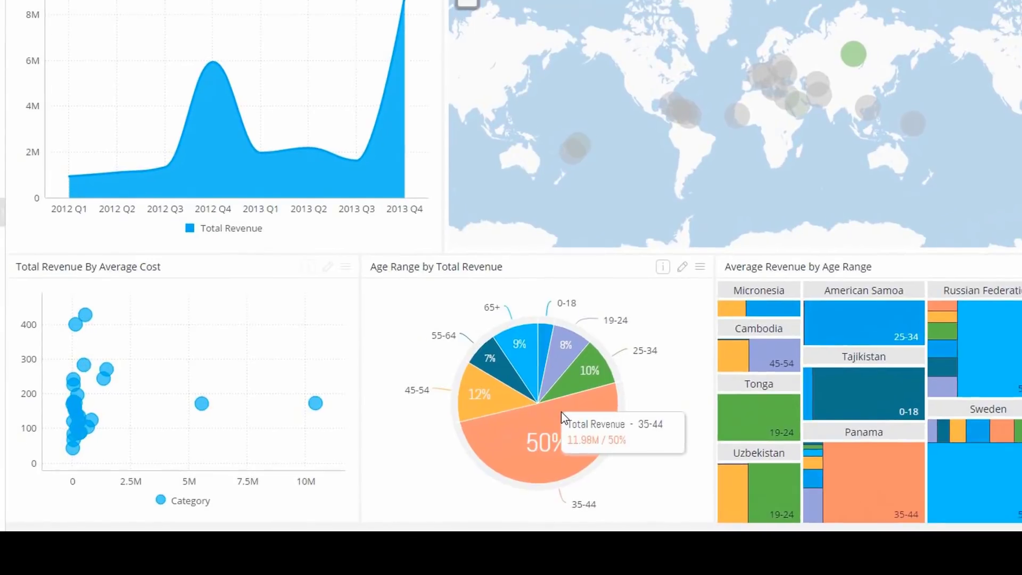
Drill into the 35-44 pie slice by a chosen field
click(561, 411)
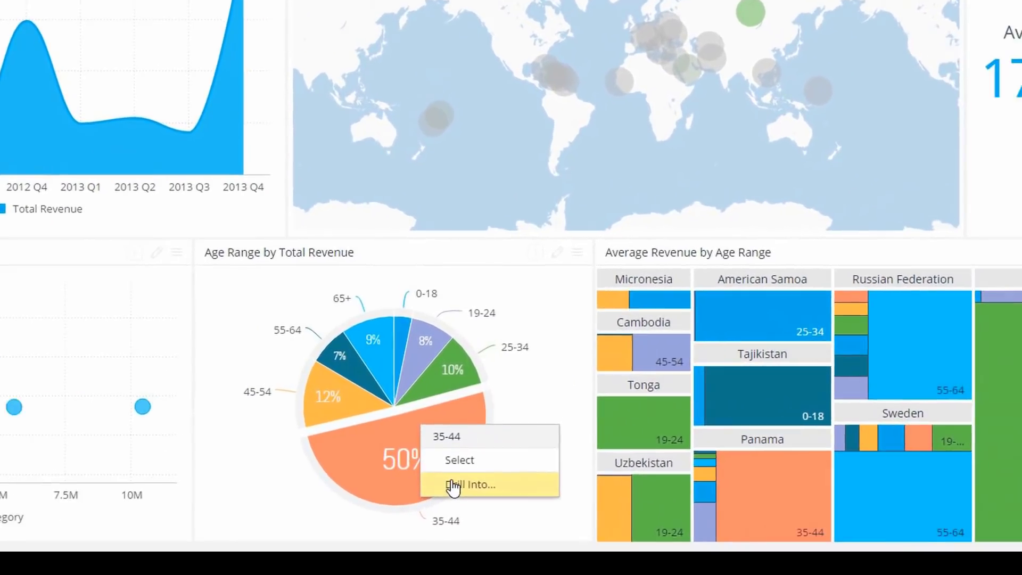
click(384, 496)
scroll(609, 440, down, 1)
scroll(615, 422, down, 2)
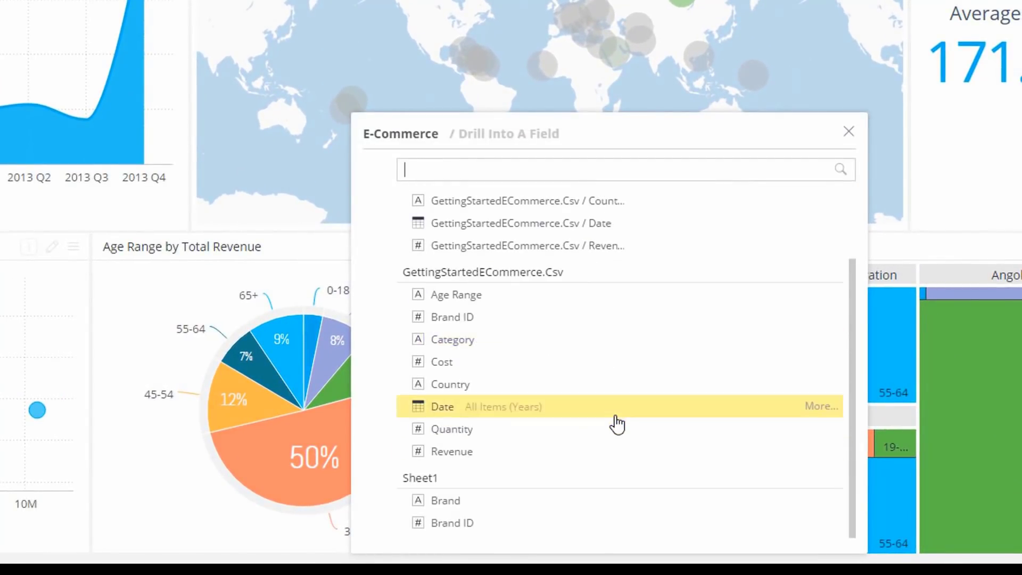
click(621, 348)
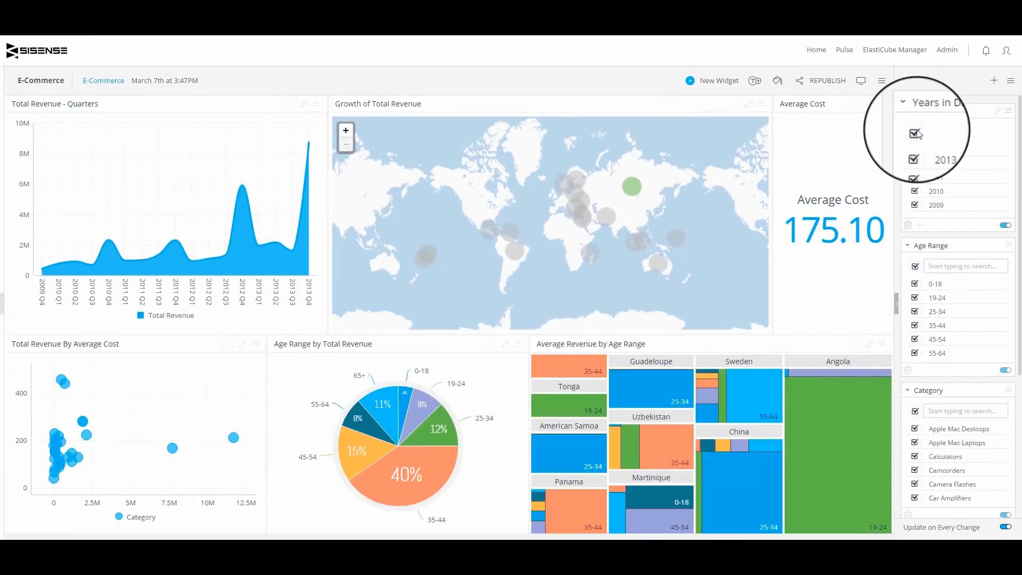
Restrict Years to 2012 and 2013 and filter to the two high-revenue scatter outliers
click(915, 149)
click(913, 164)
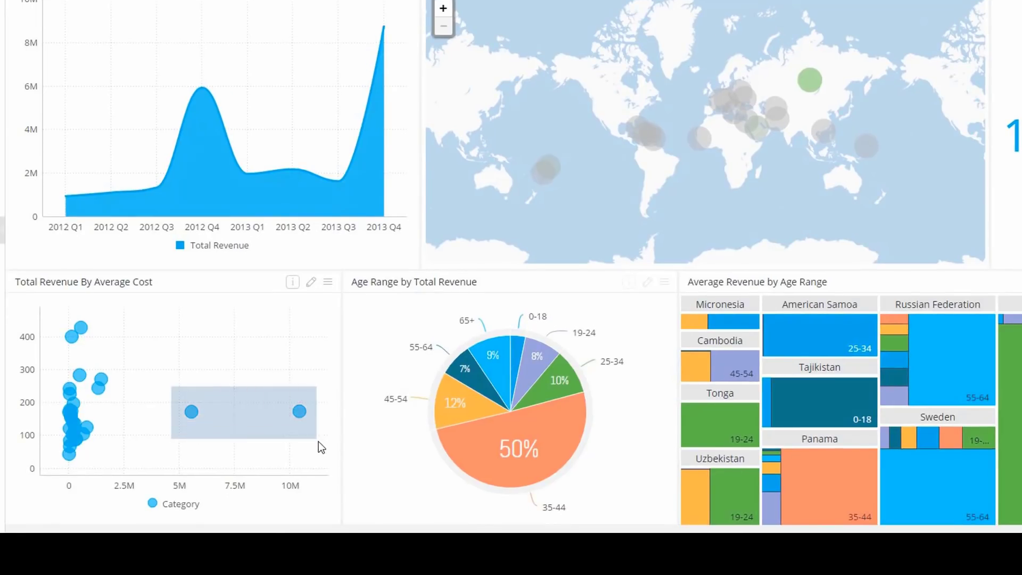
drag(226, 412, 319, 441)
click(348, 436)
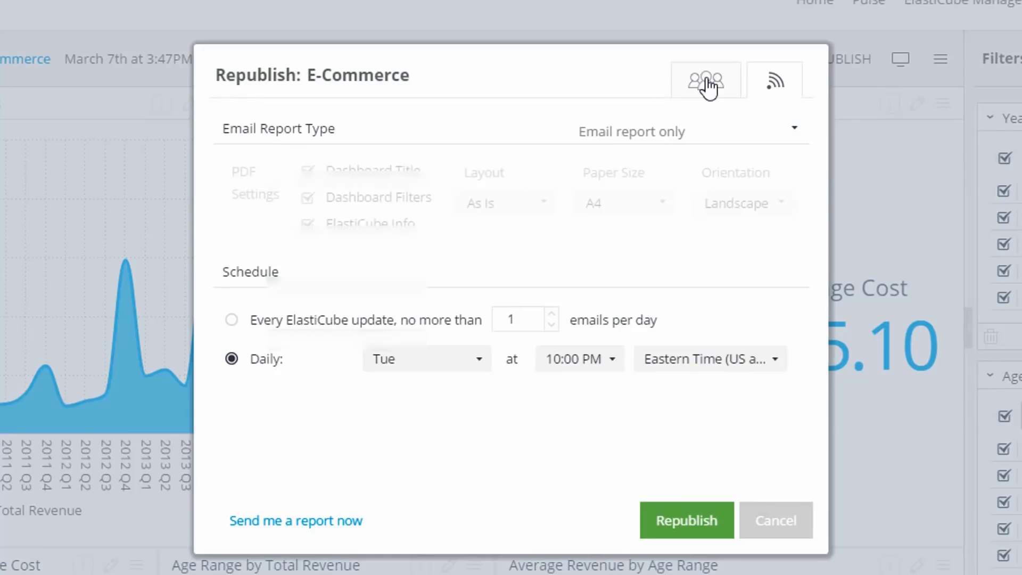
In Republish sharing, change the Can Design user's access to Can View
click(706, 84)
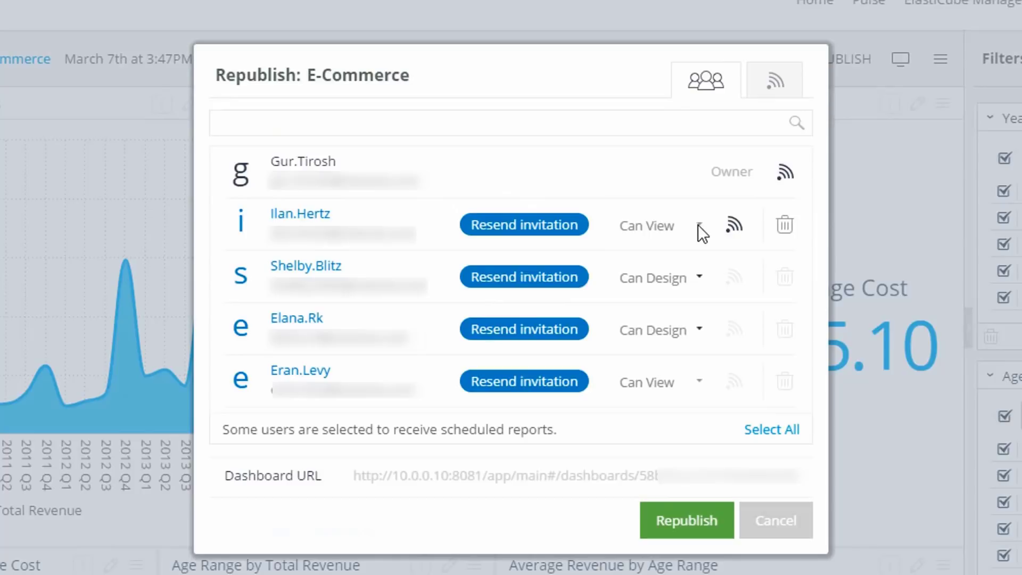
click(701, 281)
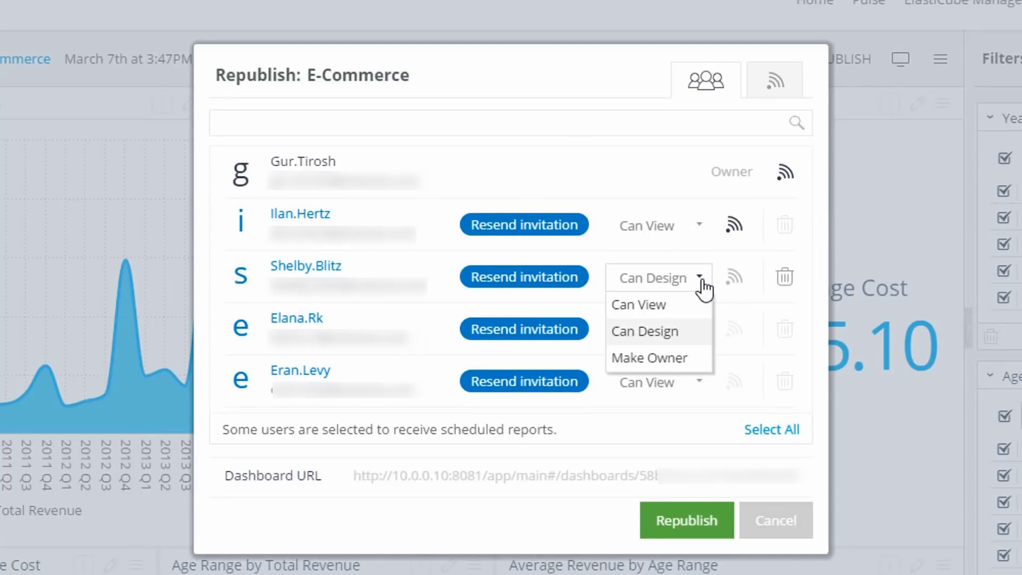
click(697, 313)
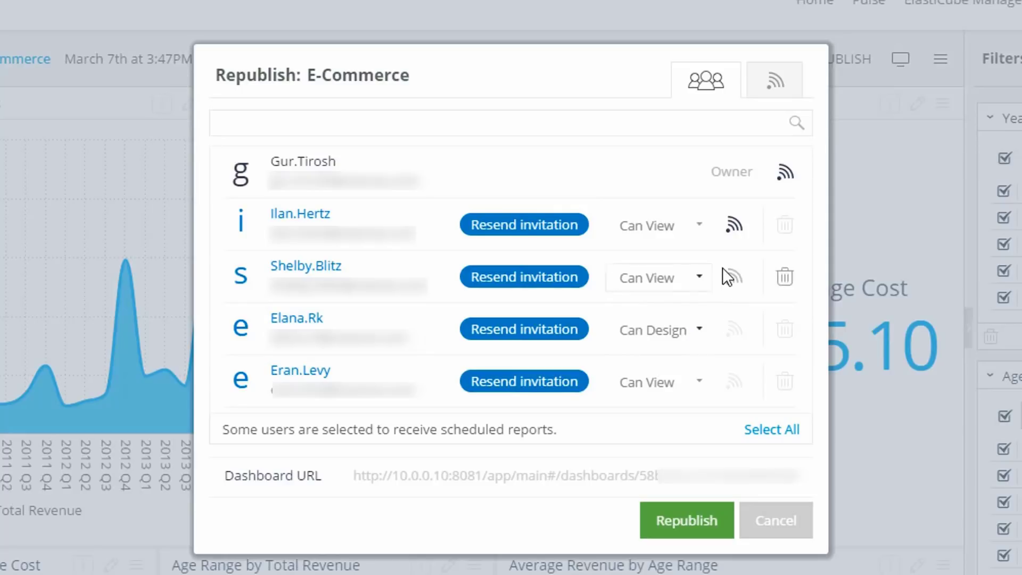
click(774, 82)
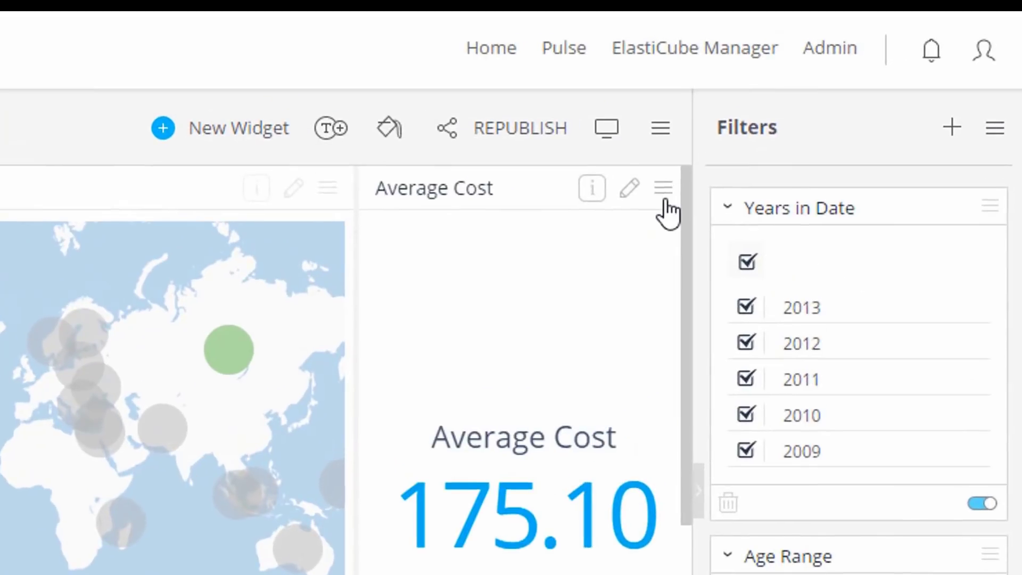
Add Average Cost to Pulse with a Threshold alert for values greater than 177
click(661, 191)
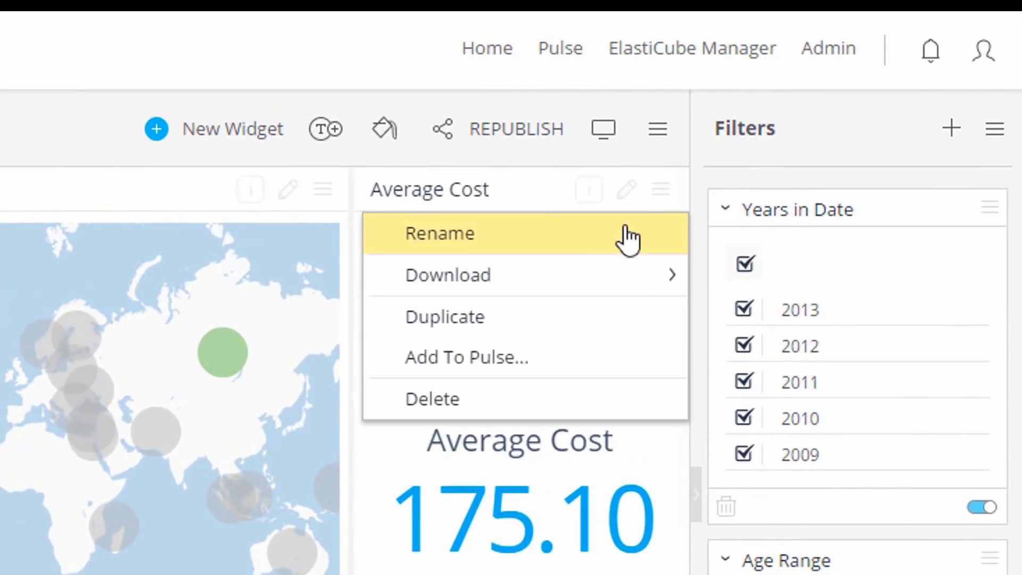
click(609, 363)
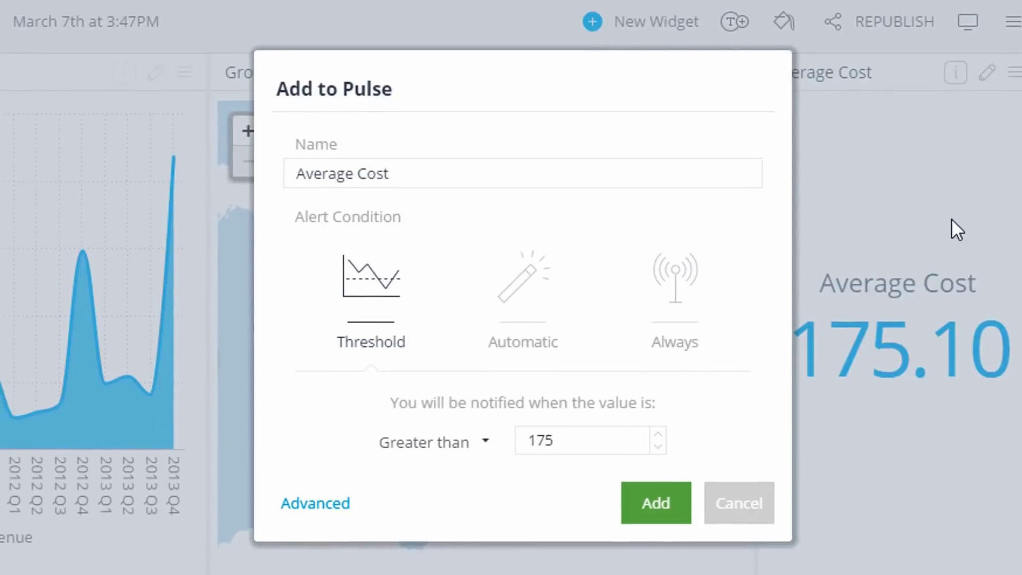
click(394, 302)
drag(582, 435, 534, 440)
text(177)
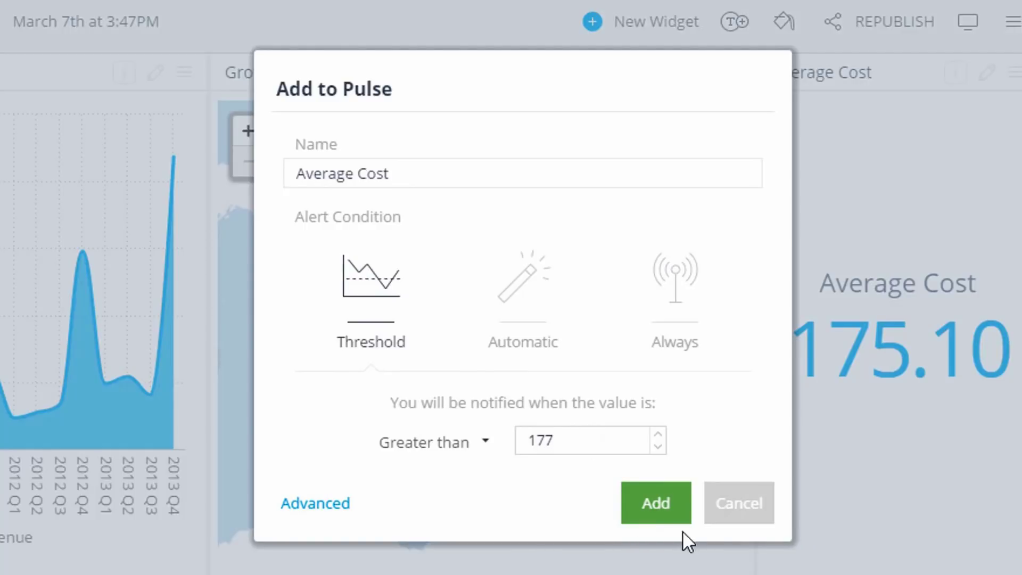
click(655, 505)
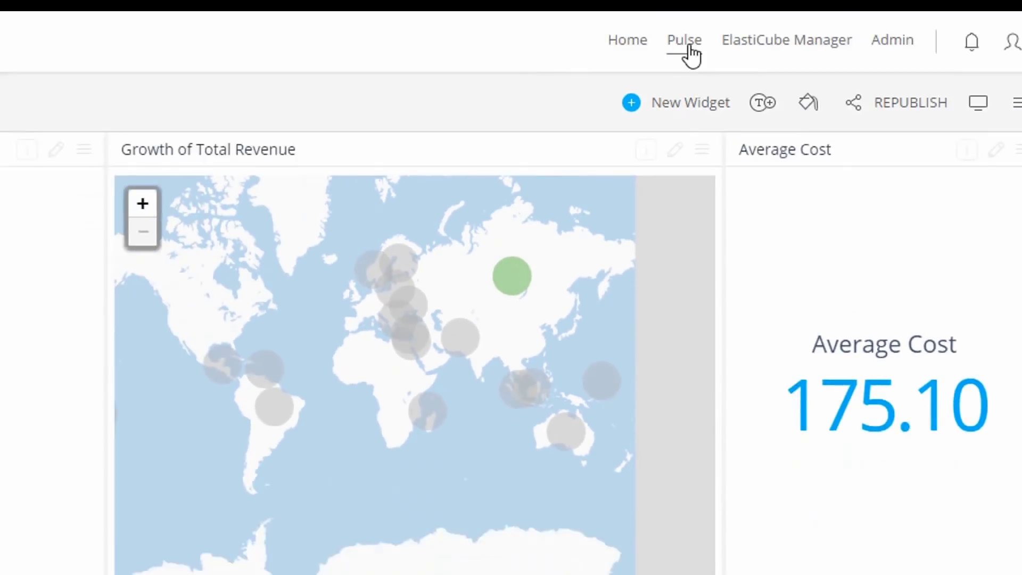
Open the Pulse page from the top navigation bar
click(688, 46)
mouse_move(631, 151)
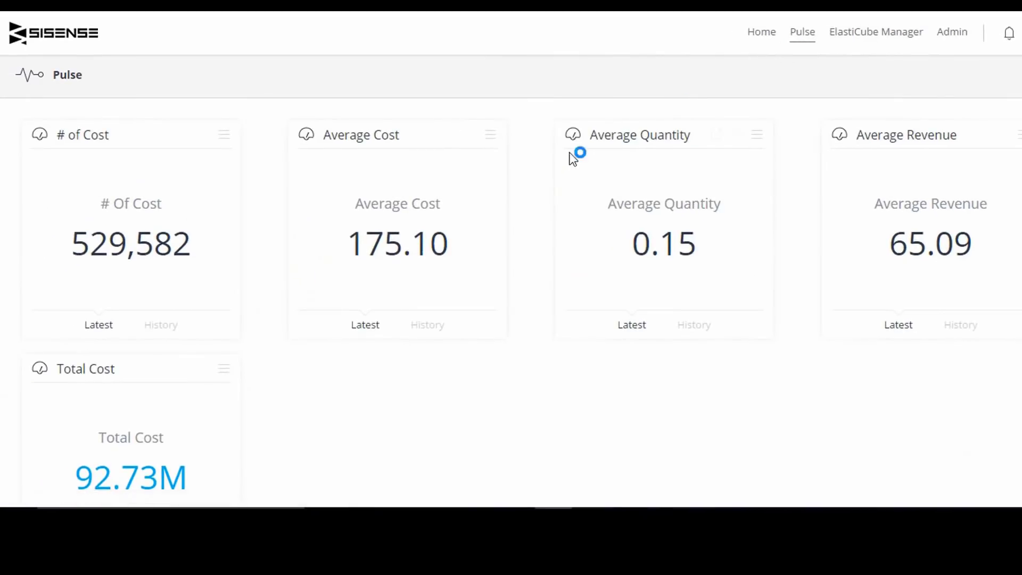
scroll(276, 256, down, 2)
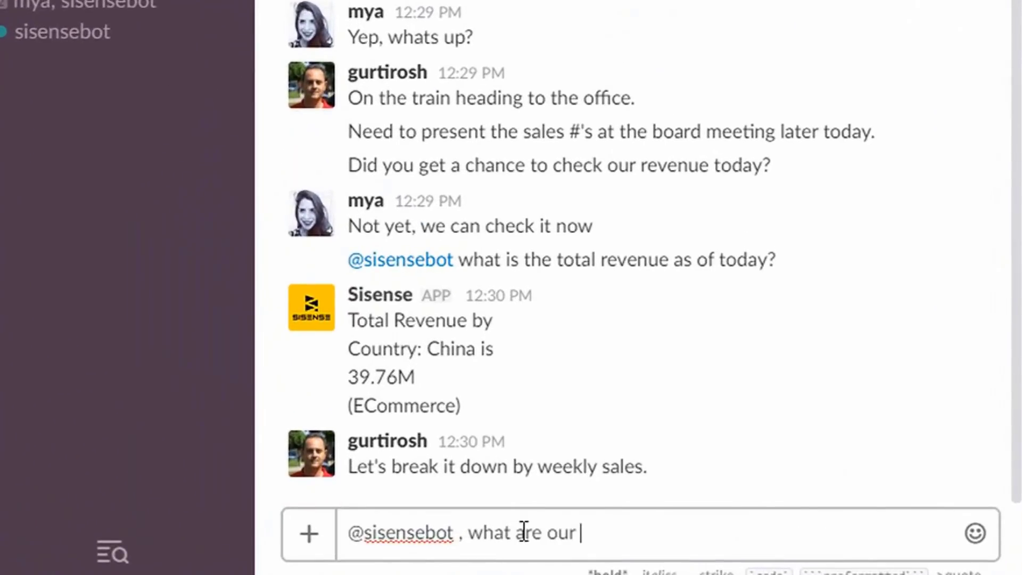
text(ales?)
key(Return)
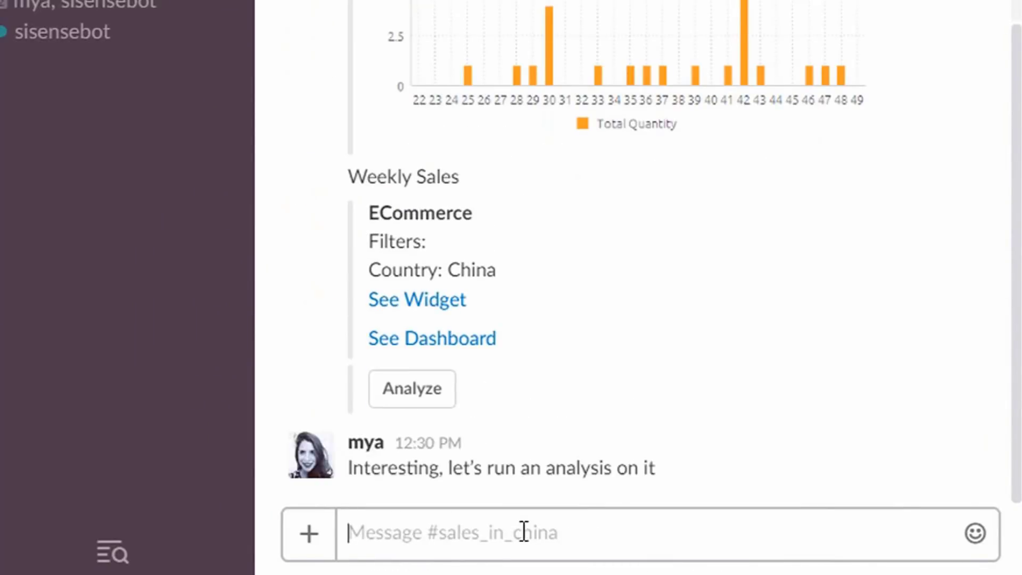
click(449, 391)
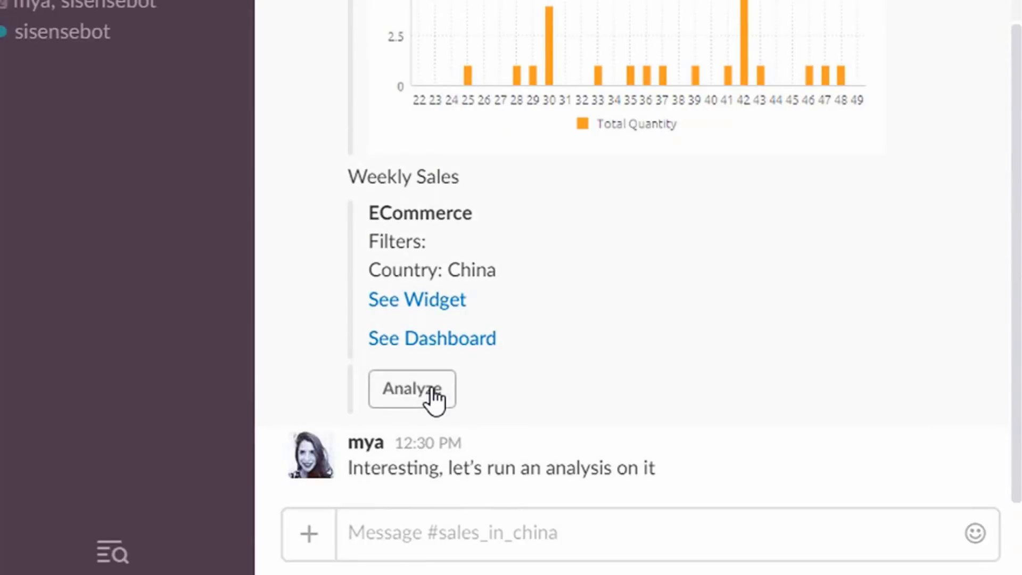
click(519, 537)
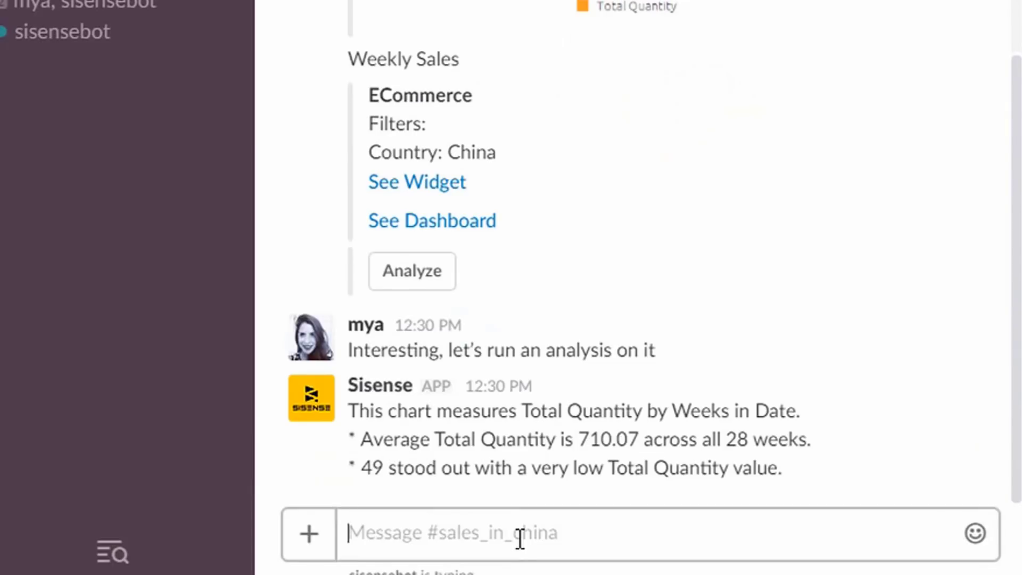
text(OK. It's that time of the year for us so we need to make sure)
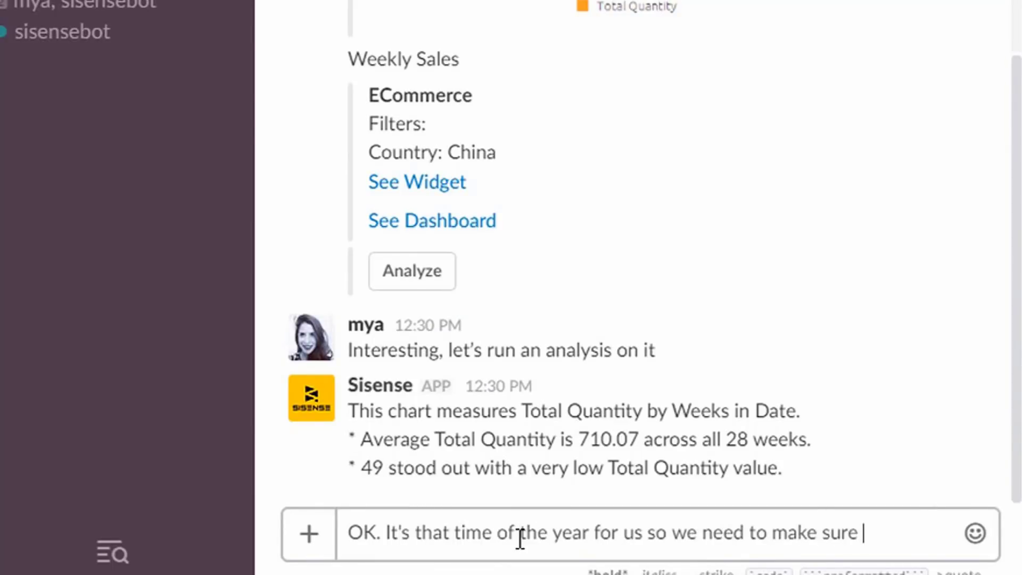
text(sales)
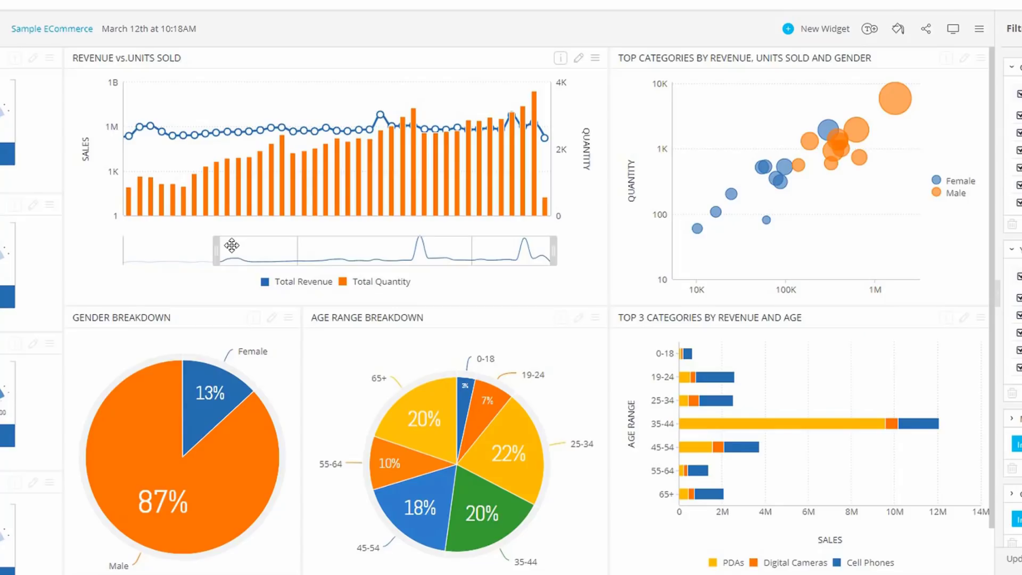
Narrow the revenue versus units chart to recent months and filter on the 6-13 to 8-13 bars
drag(217, 248, 397, 253)
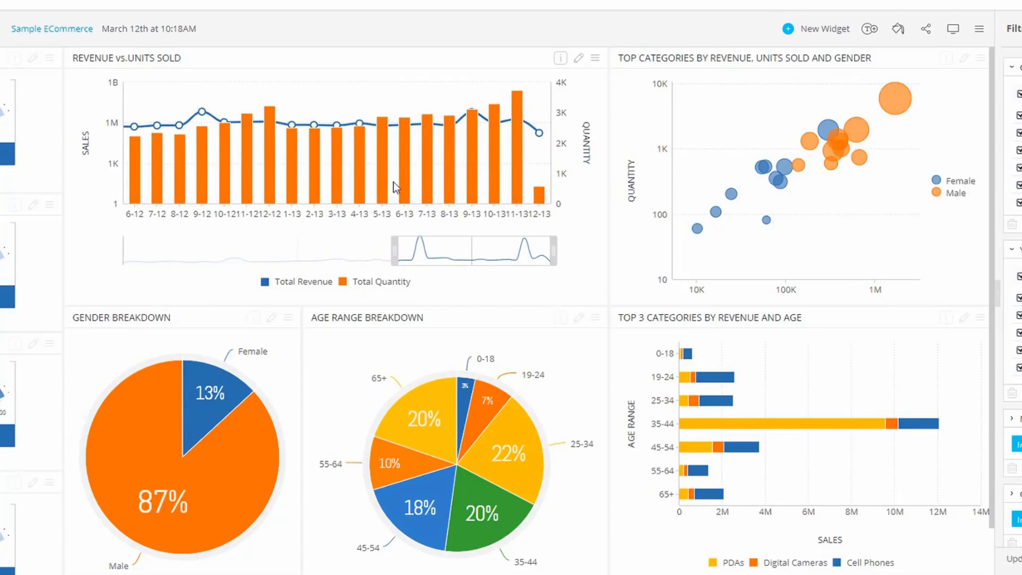
drag(397, 181, 461, 180)
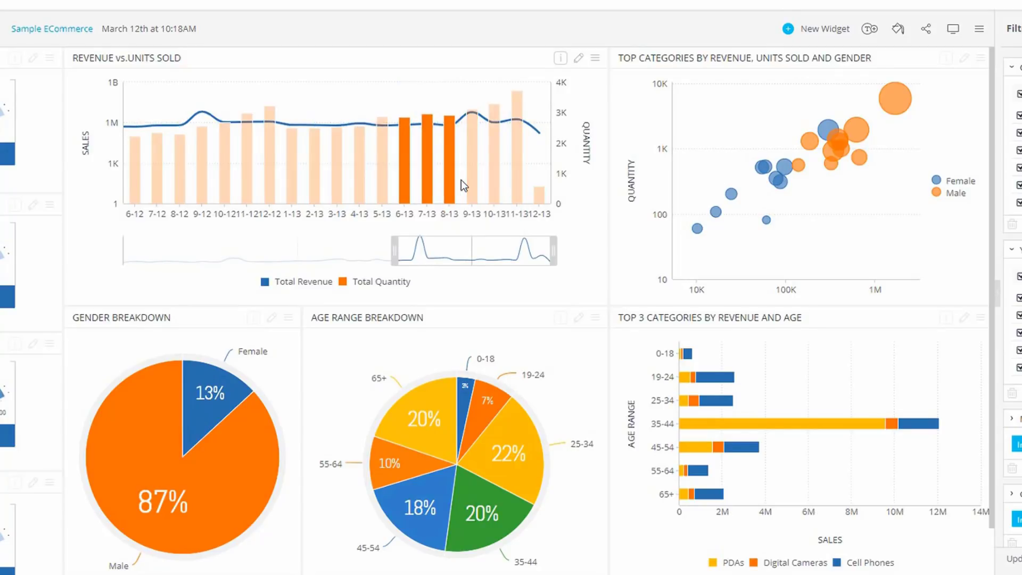
click(479, 215)
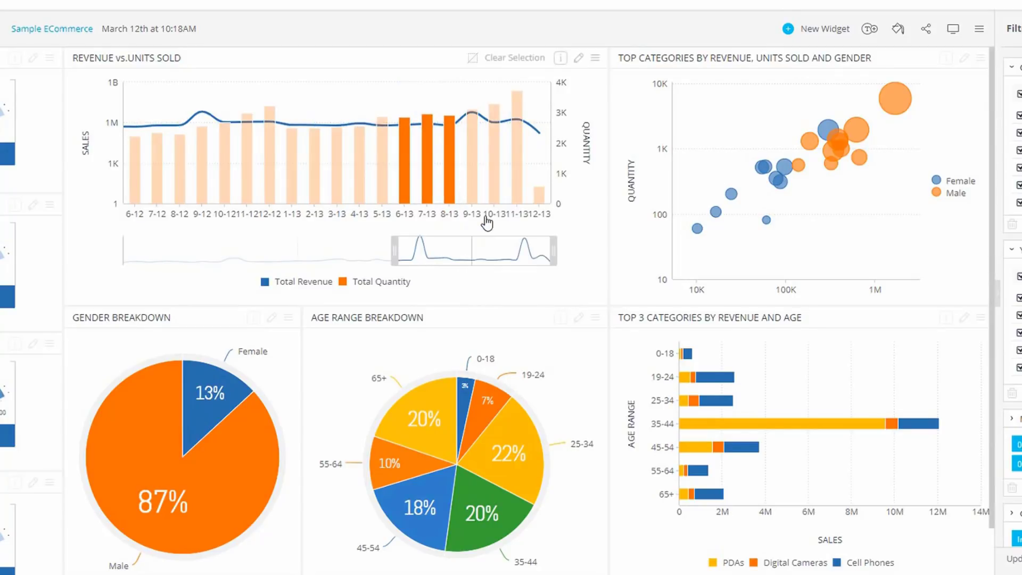